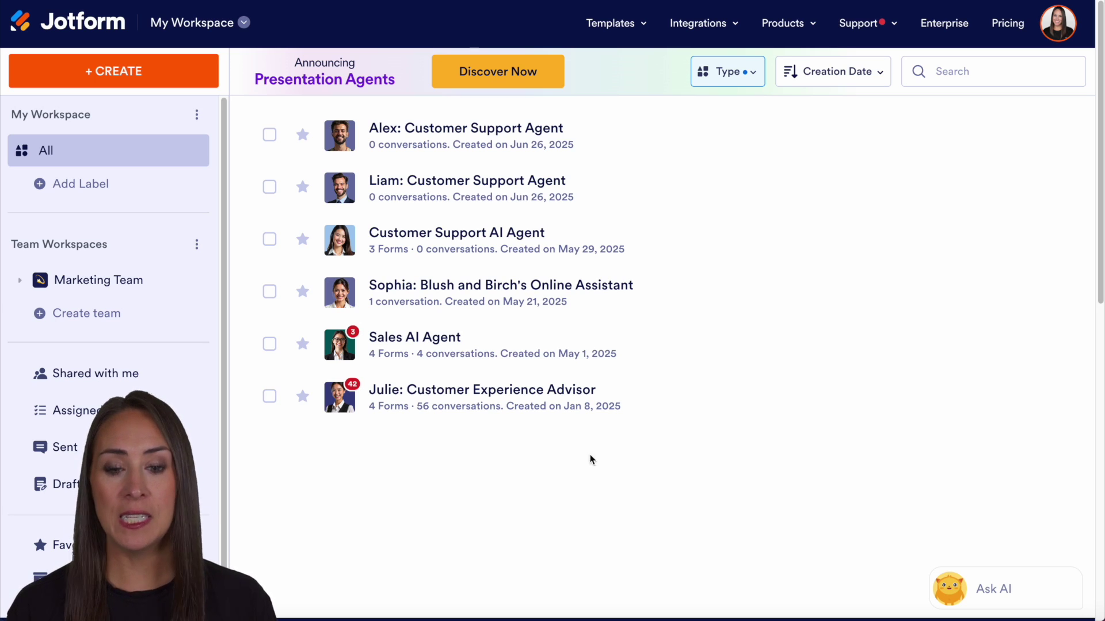
Open Julie's presentation settings and browse the voices, keeping Lily.
mouse_move(610, 403)
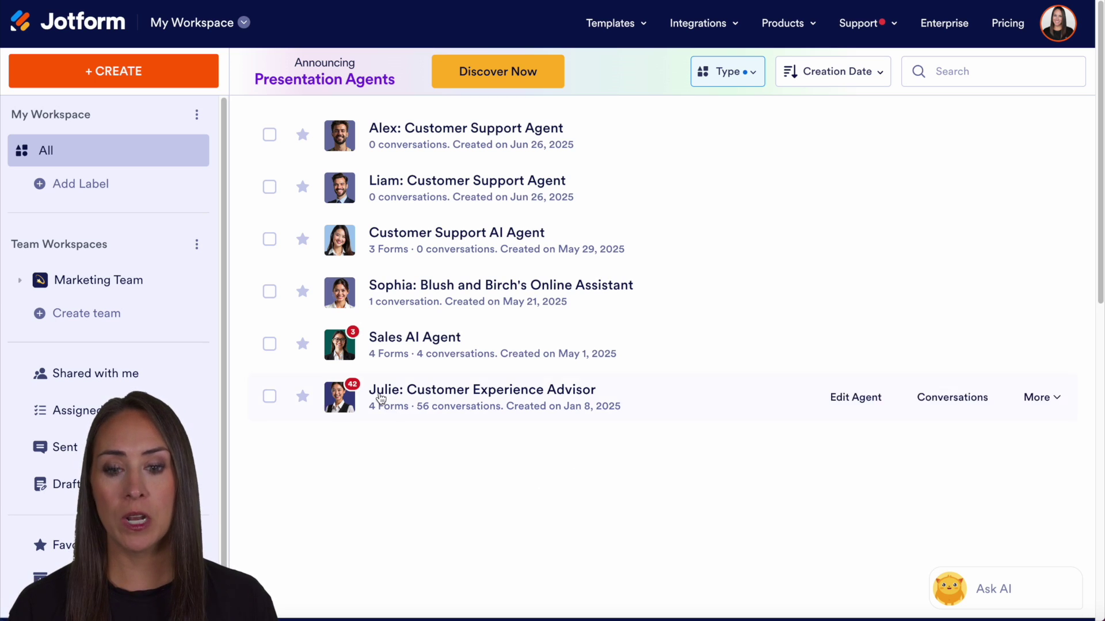
left_click(865, 398)
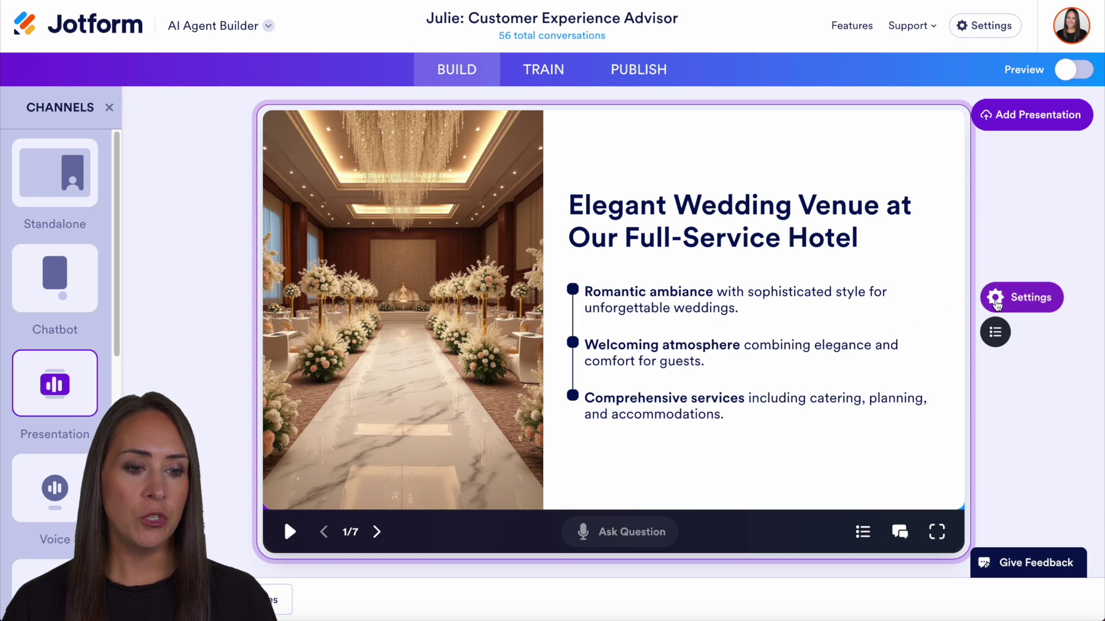
left_click(997, 300)
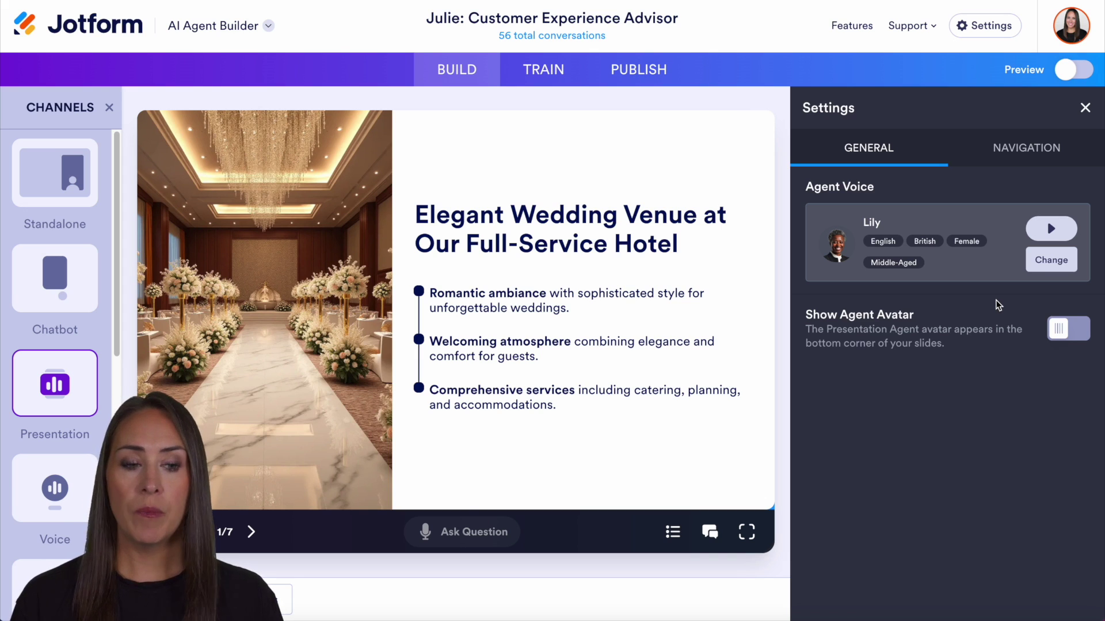
left_click(1054, 267)
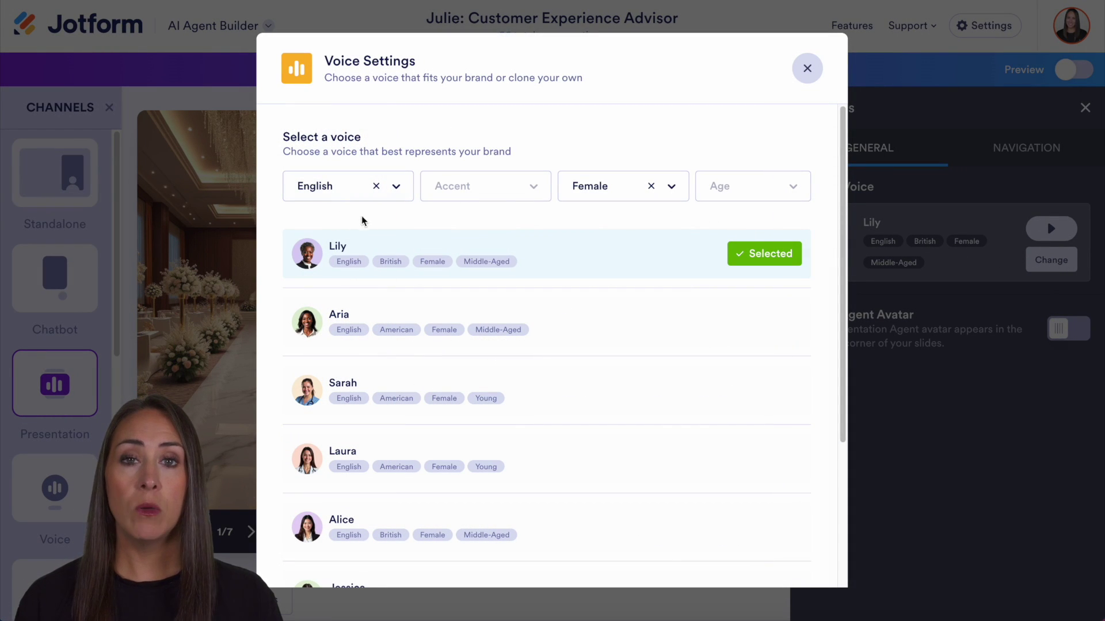
scroll(623, 293, "down", 1)
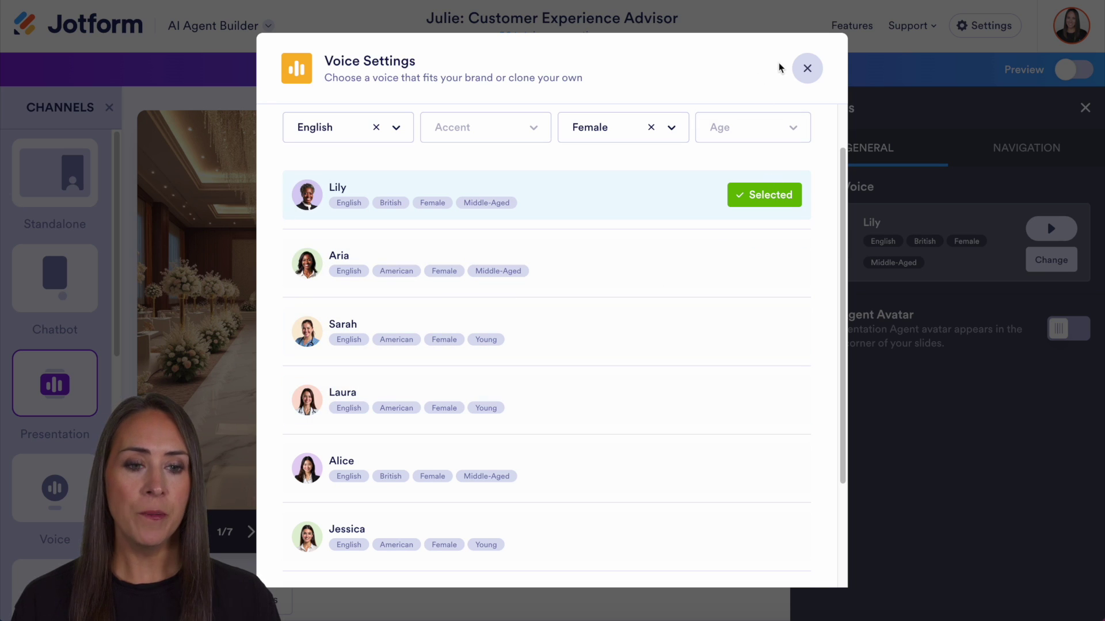
left_click(808, 68)
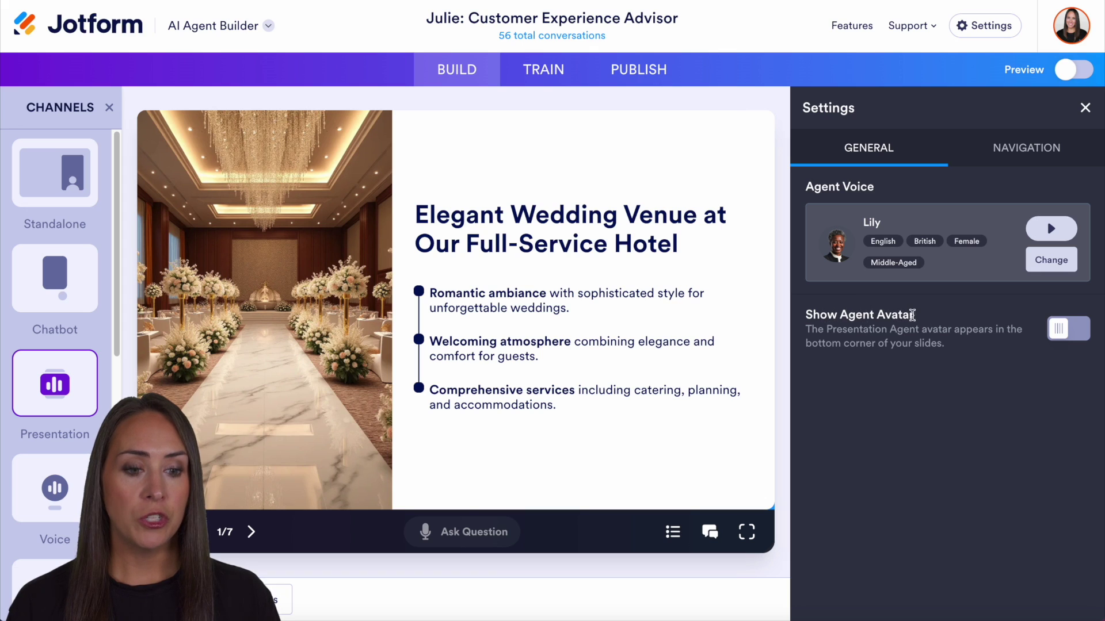
Turn Show Agent Avatar on and back off, leaving the avatar hidden.
left_click(1076, 330)
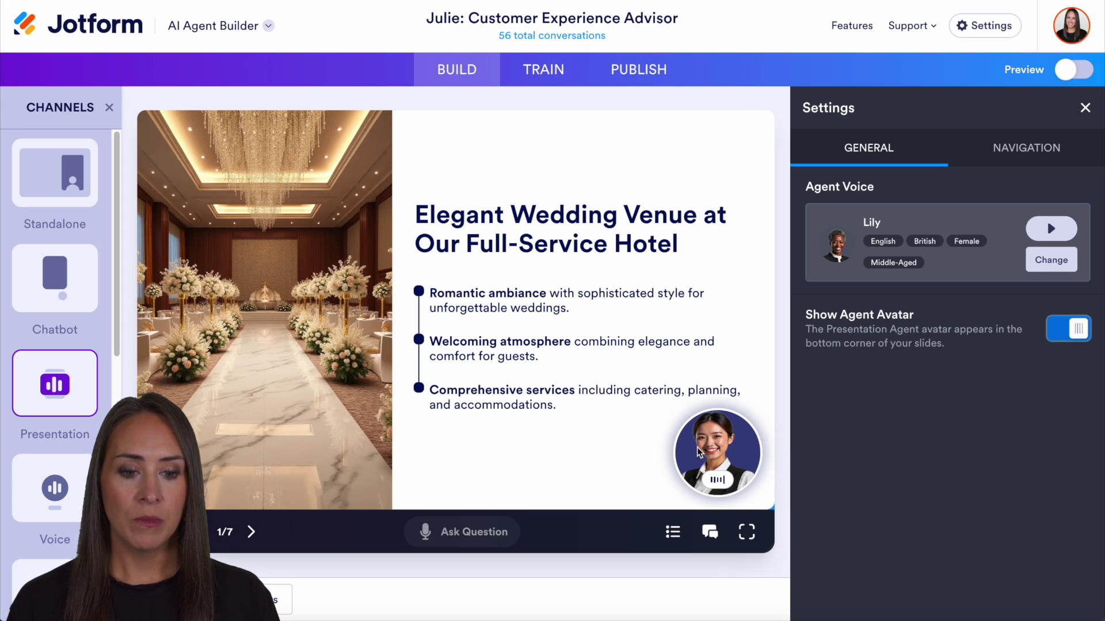
left_click(1068, 329)
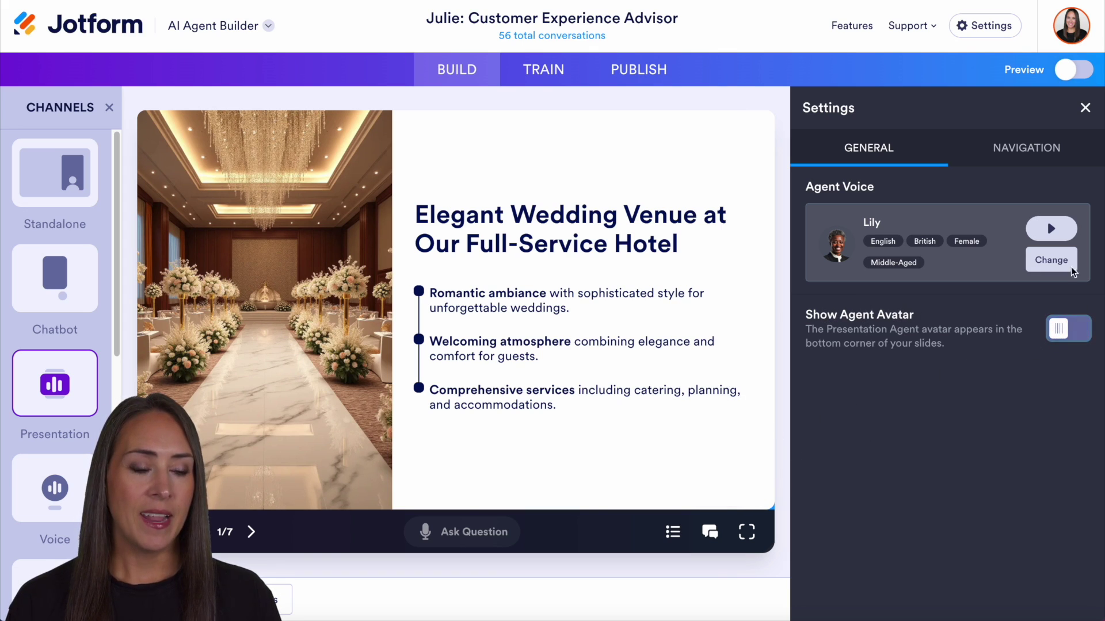
left_click(1042, 154)
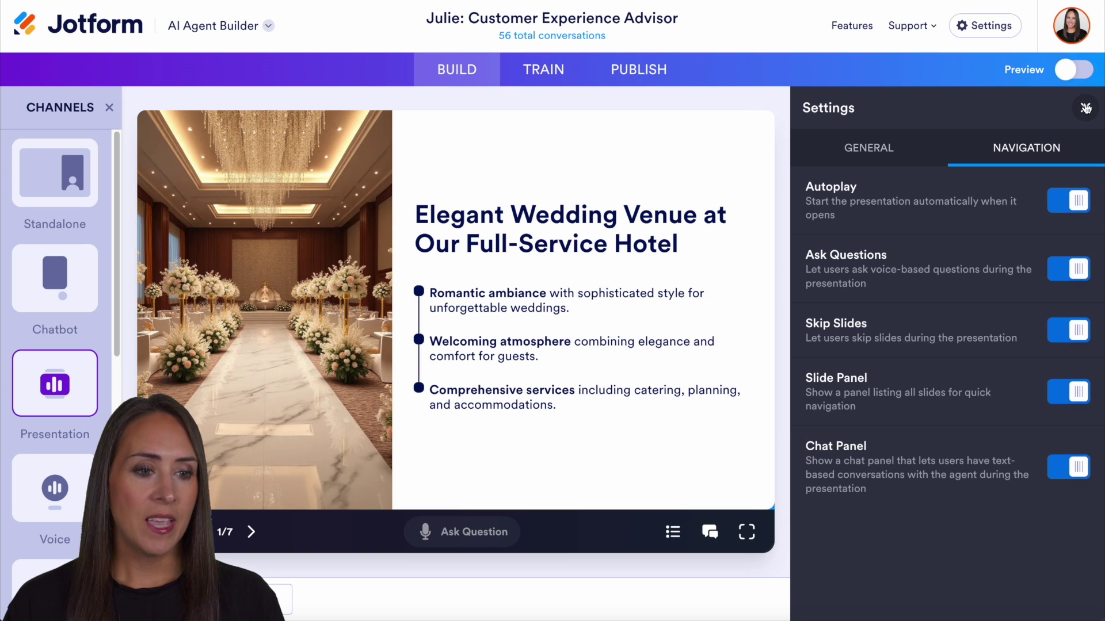
Close the settings with all navigation toggles left on and show the slide editor.
left_click(1085, 107)
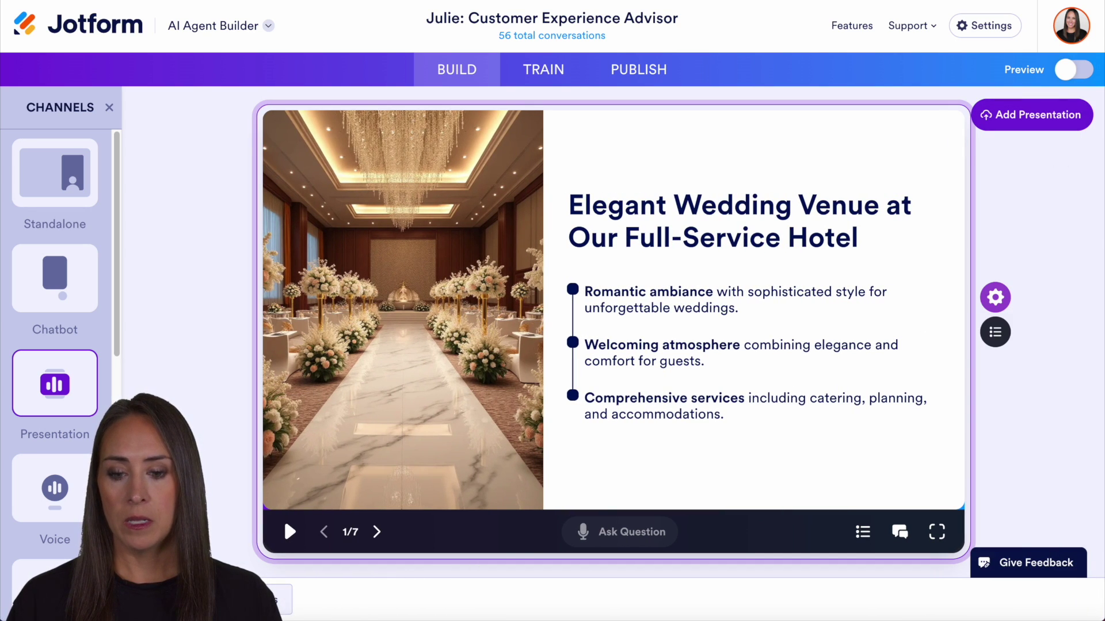
left_click(878, 352)
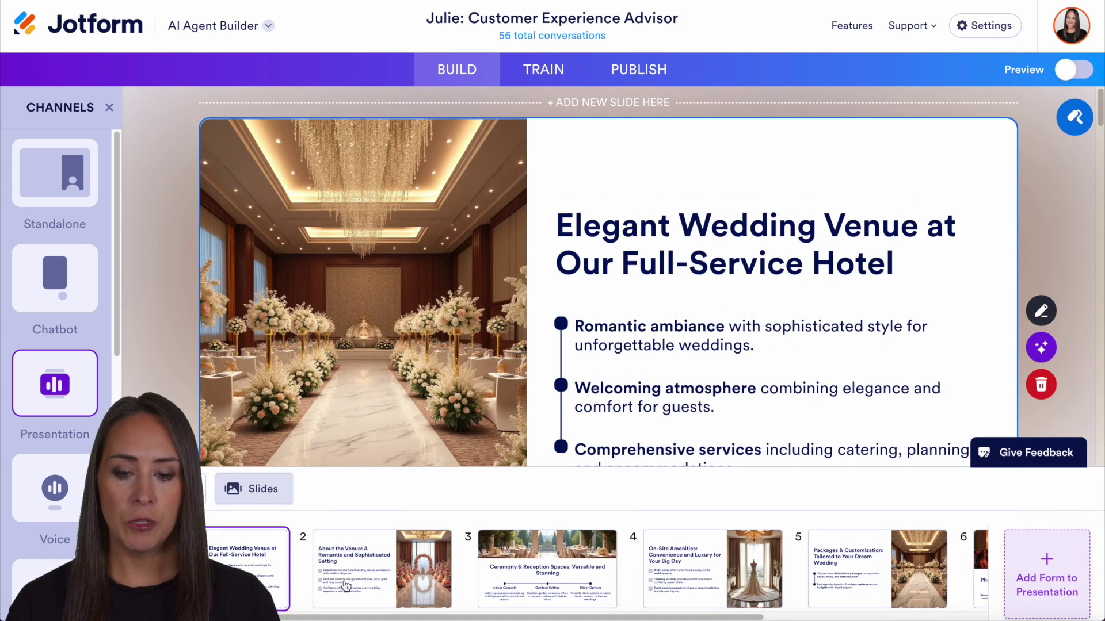
Give slide 3, Ceremony & Reception Spaces, the text-left, image-right layout and view its script.
left_click(383, 570)
left_click(557, 567)
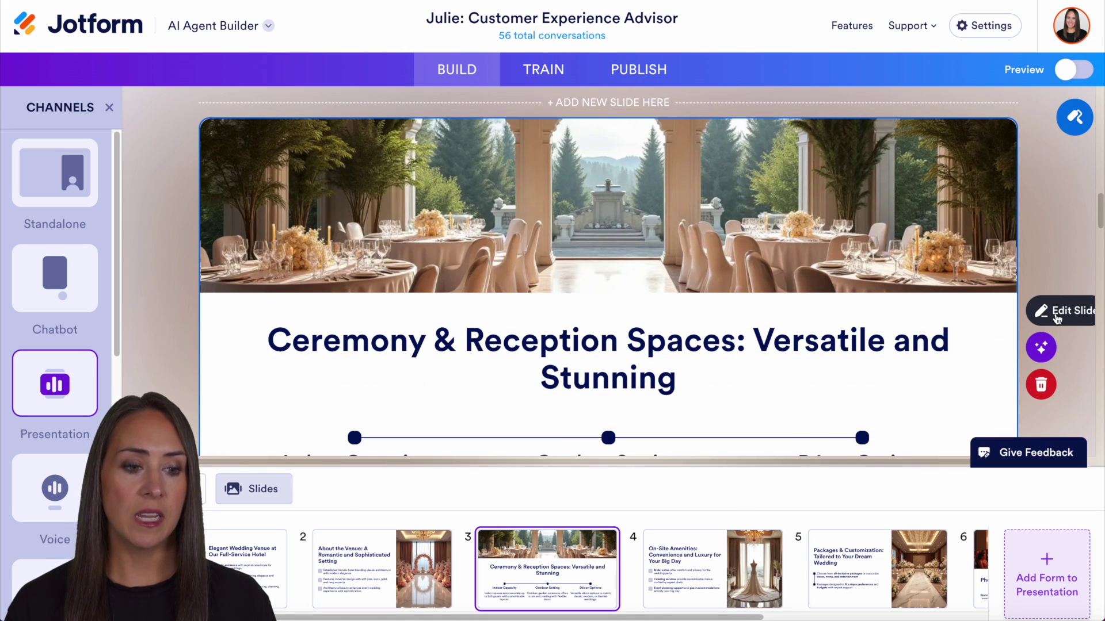
left_click(1037, 349)
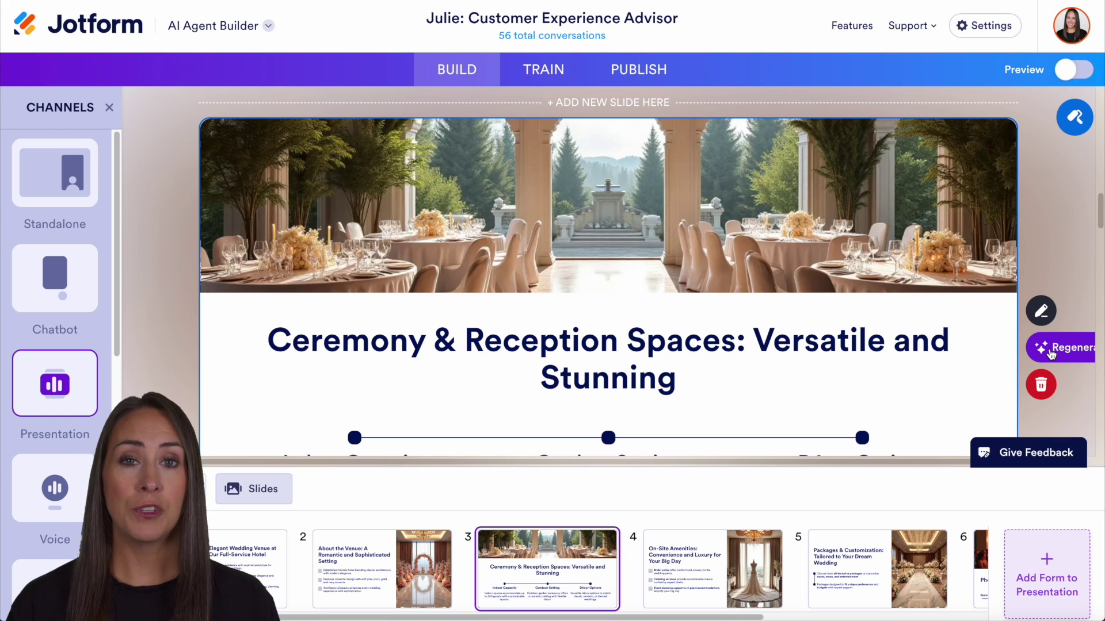
left_click(1041, 311)
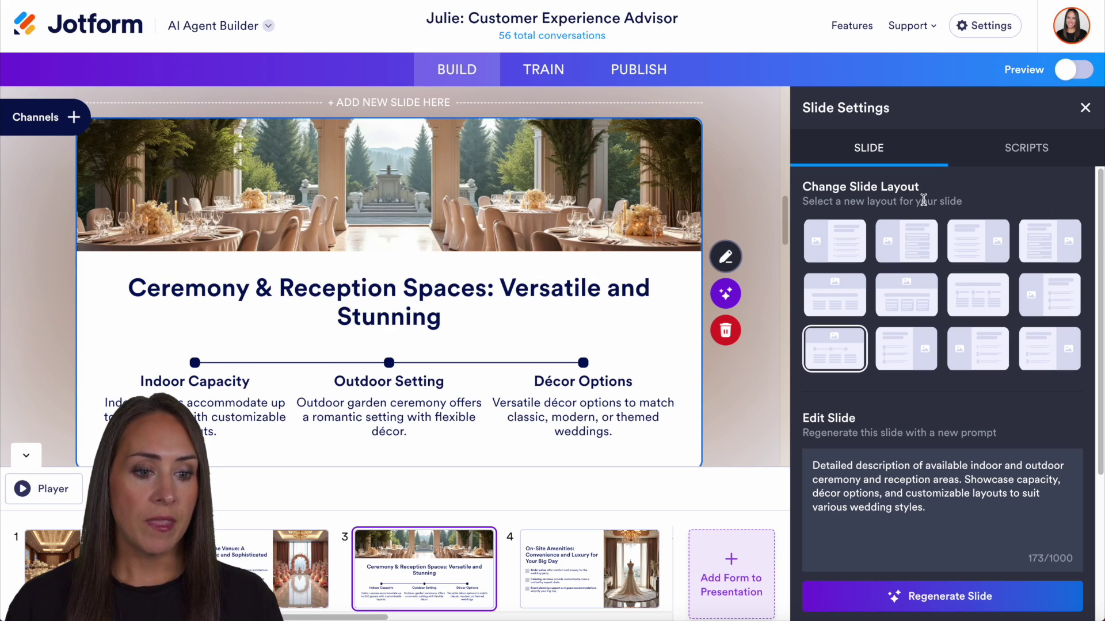
left_click(919, 252)
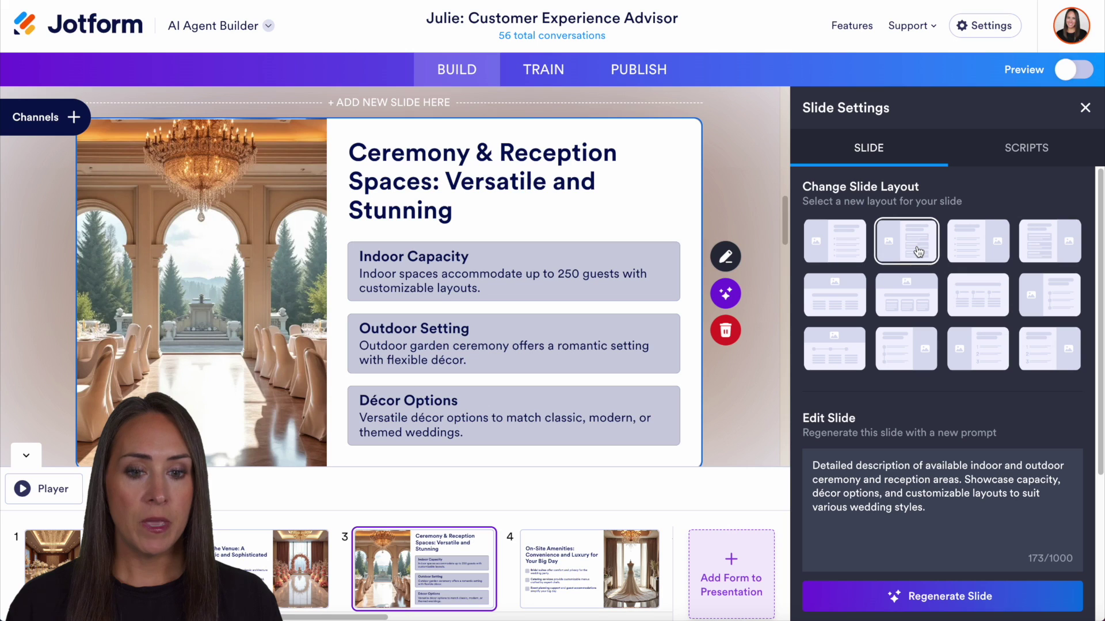
left_click(967, 252)
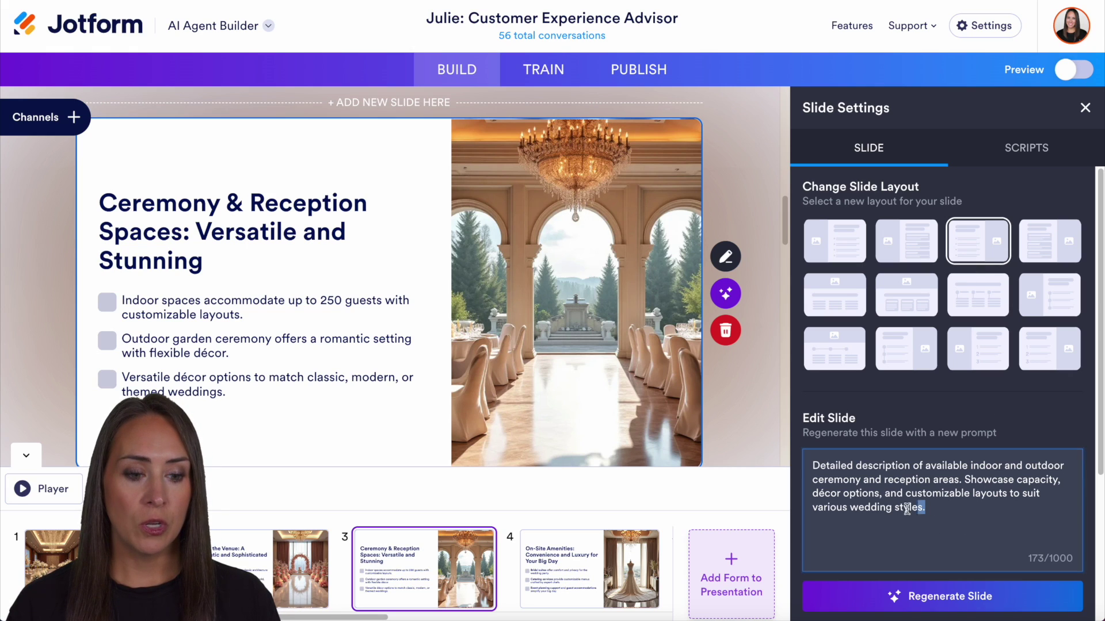
left_click_drag(925, 508, 815, 469)
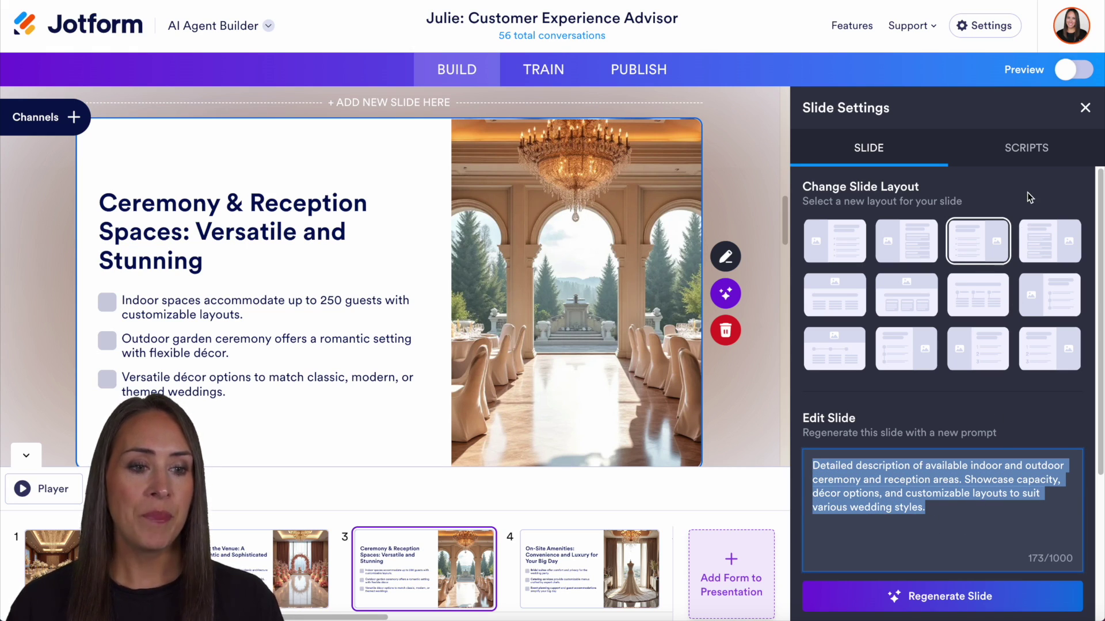
left_click(1031, 151)
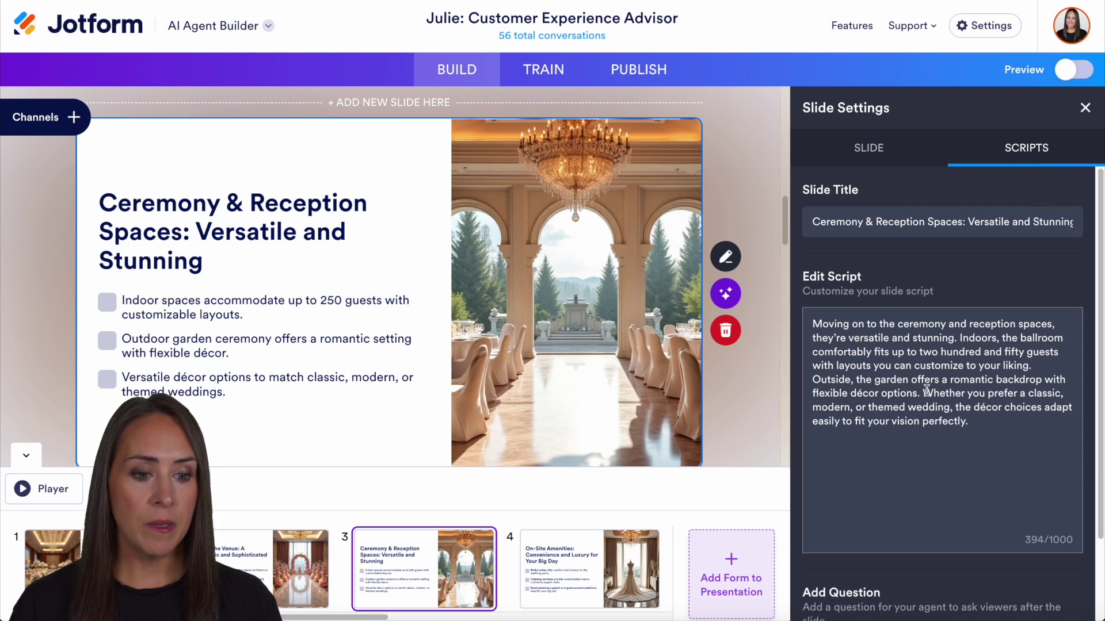
Delete the script's final 'Whether… perfectly.' sentence and bring up slide 3's image editor.
left_click_drag(924, 393, 979, 421)
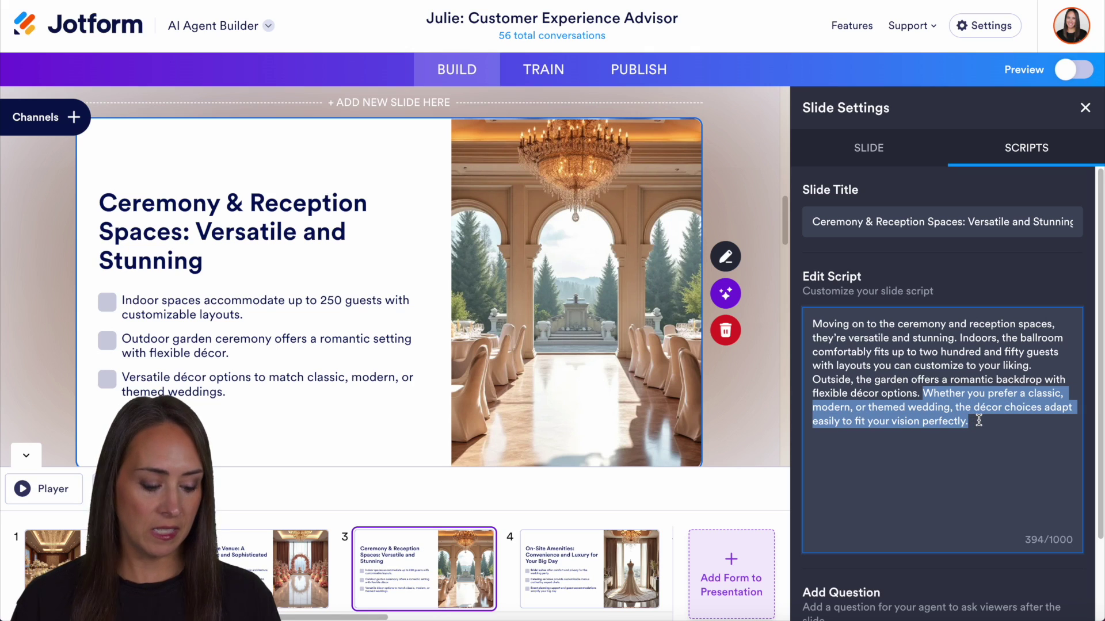
key("BackSpace")
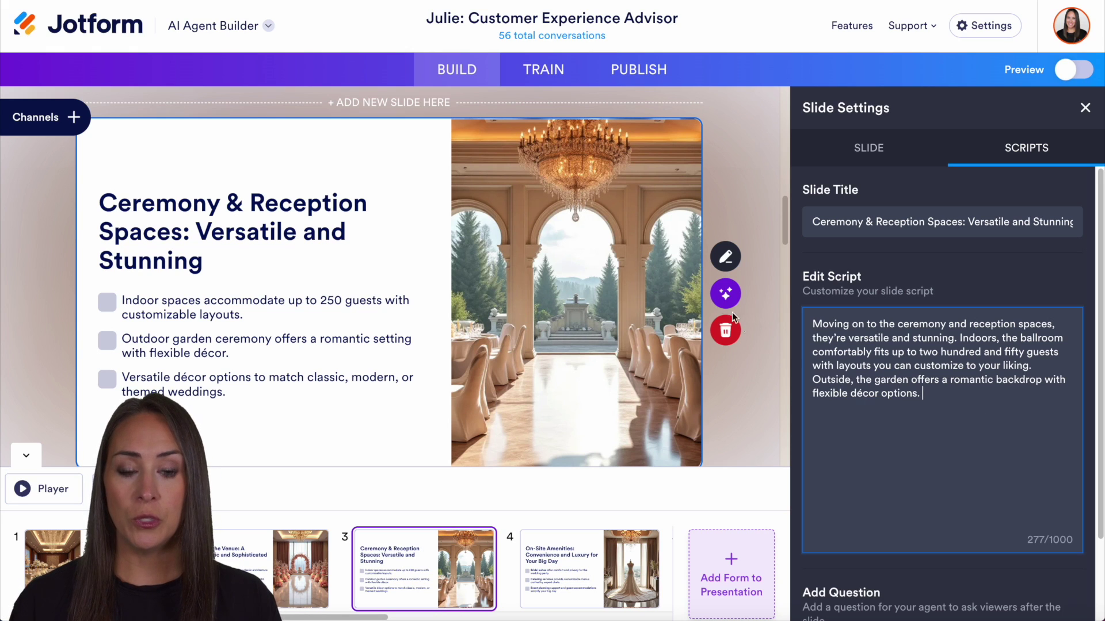
left_click(570, 273)
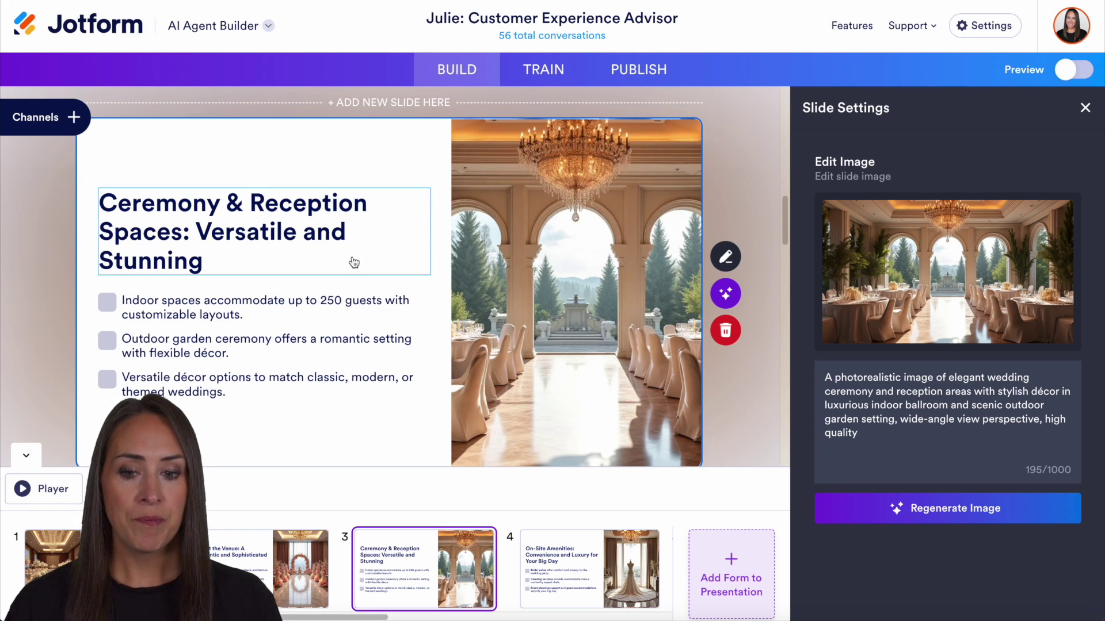
Check the title's and each of the three bullets' descriptions, finishing on the outdoor garden ceremony bullet.
left_click(293, 230)
left_click(302, 305)
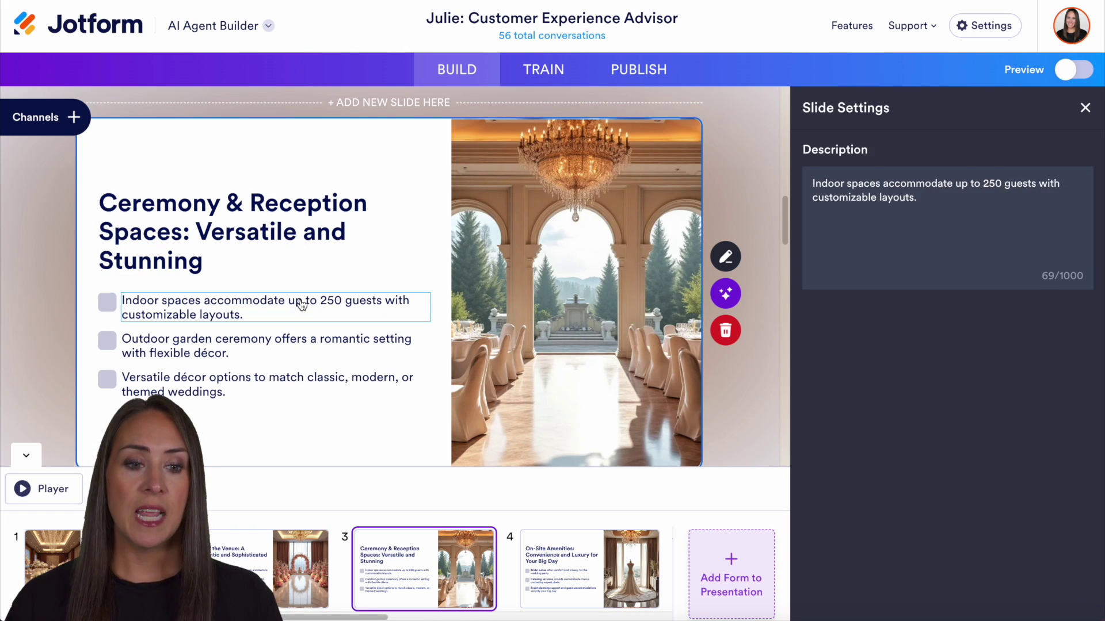
left_click(300, 343)
left_click(276, 382)
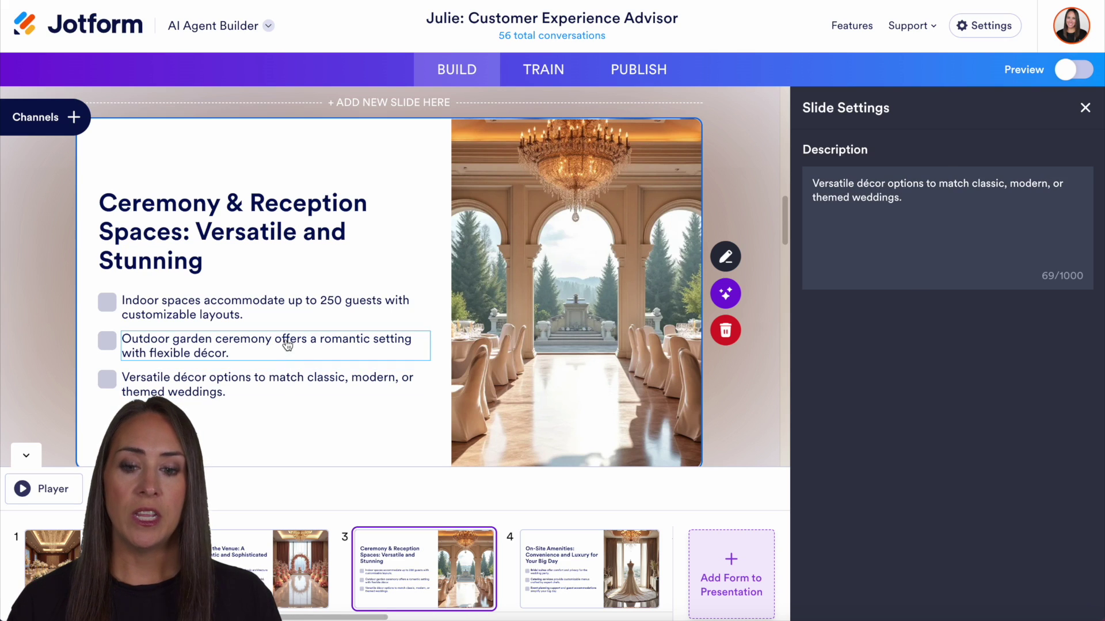
left_click(288, 344)
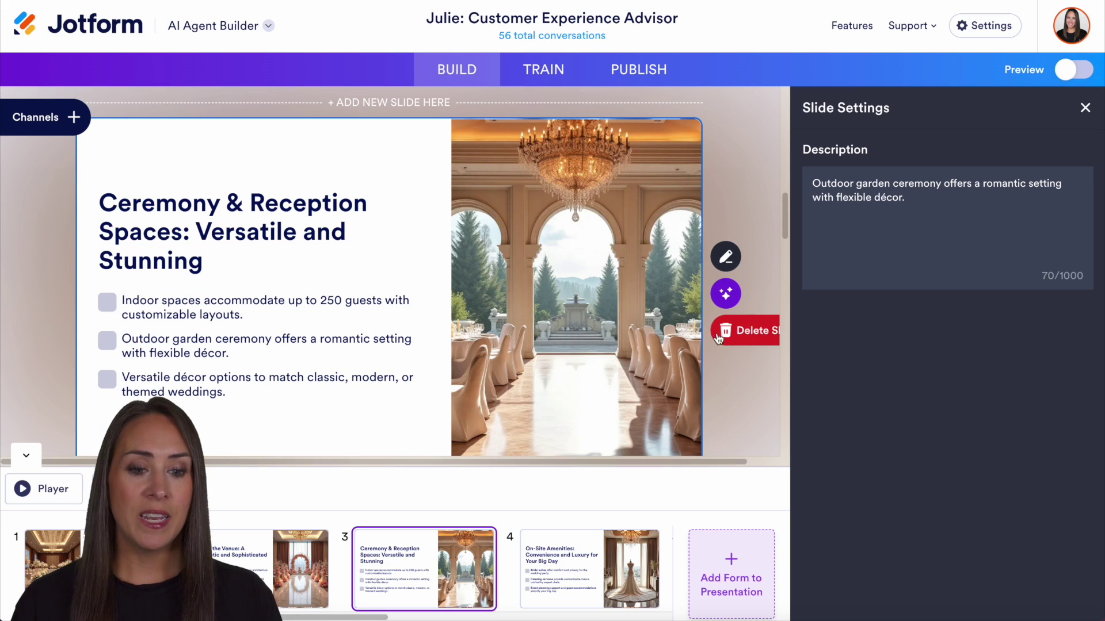
scroll(730, 363, "down", 2)
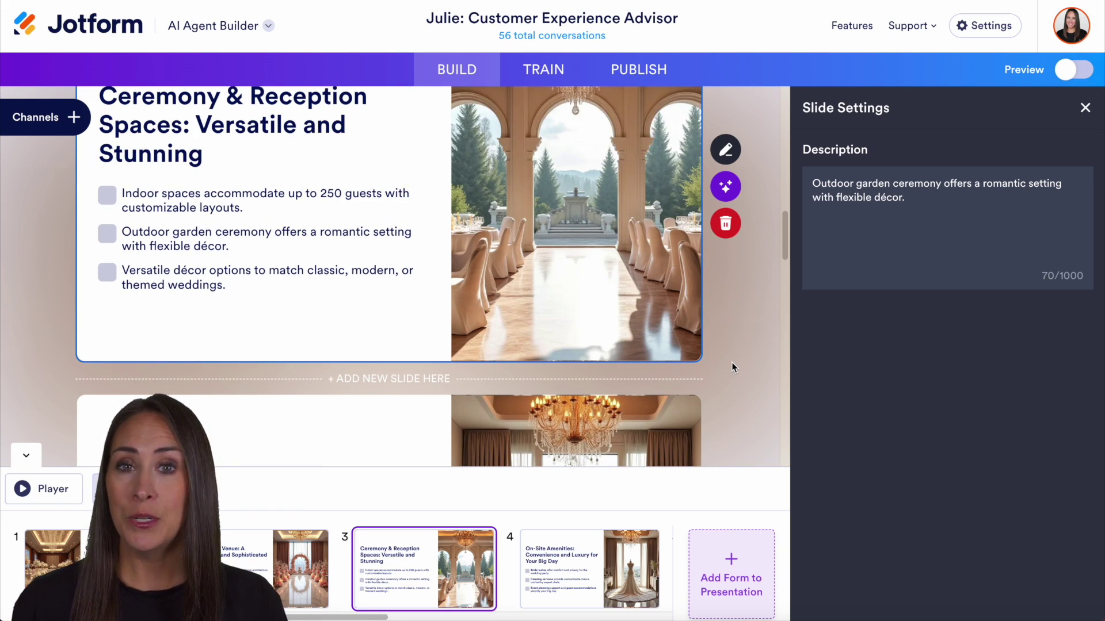
scroll(732, 367, "down", 1)
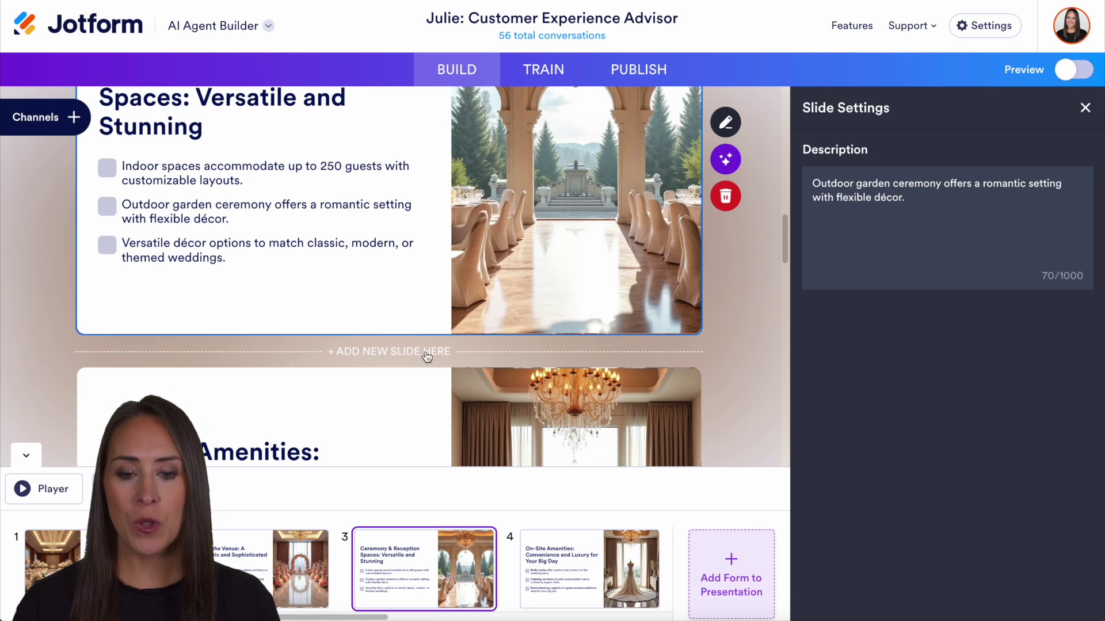
Cancel the new AI slide, close Slide Settings, and switch to the Standalone channel.
left_click(382, 351)
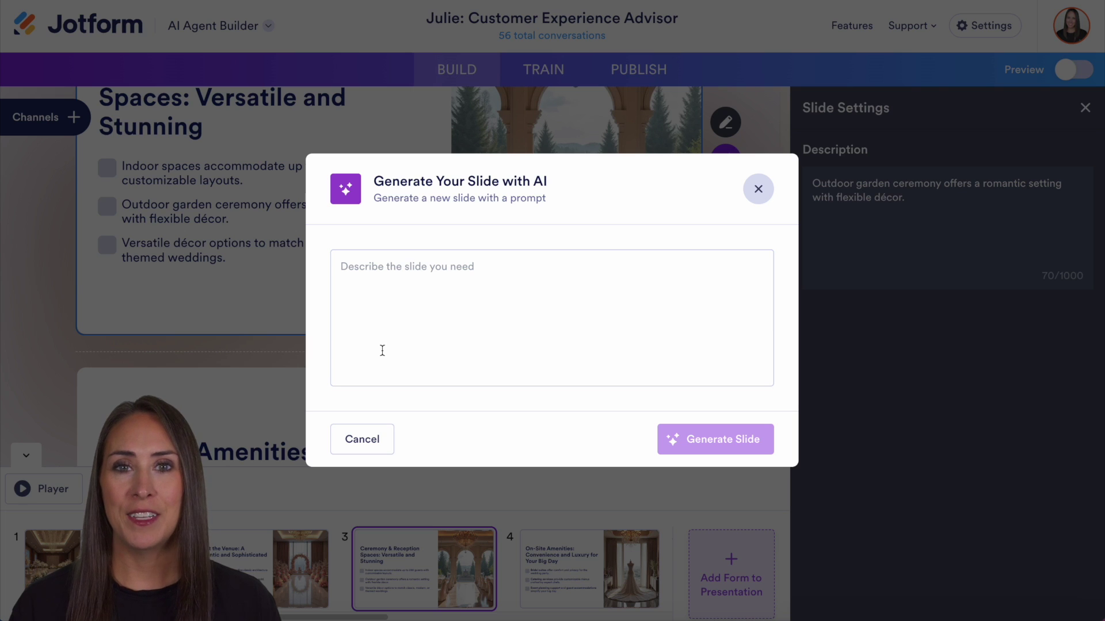
left_click(759, 191)
left_click(1086, 108)
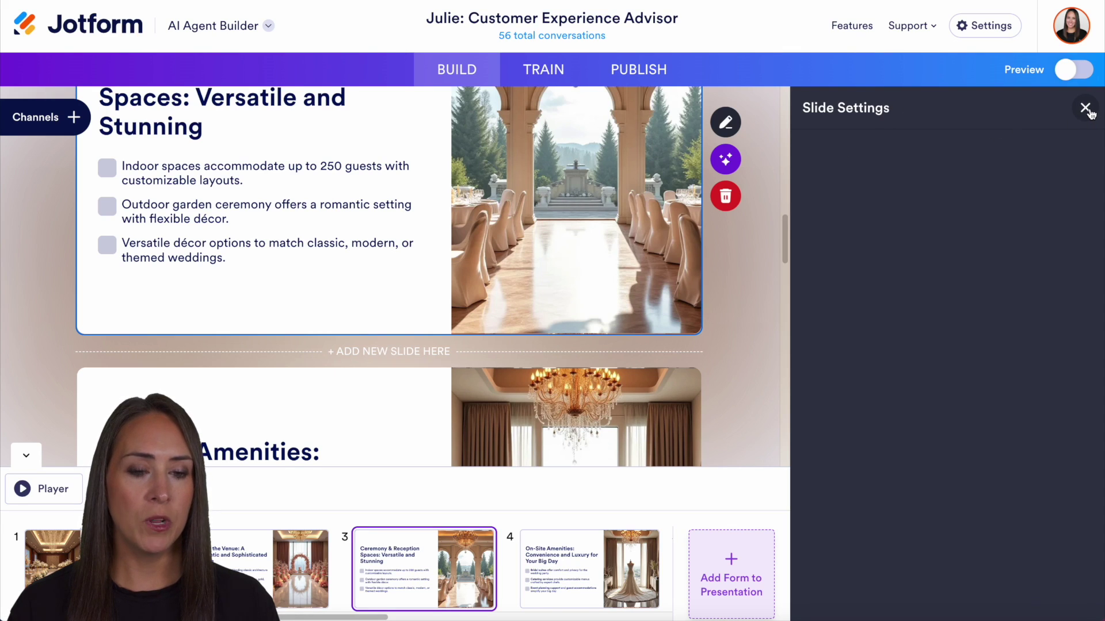
left_click(29, 117)
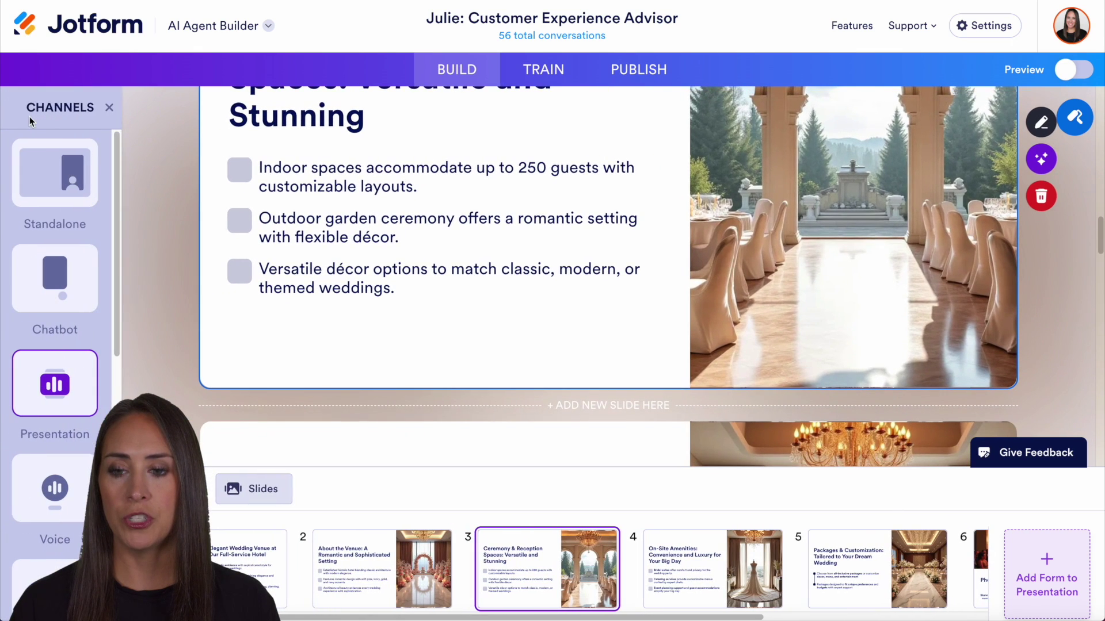
left_click(45, 182)
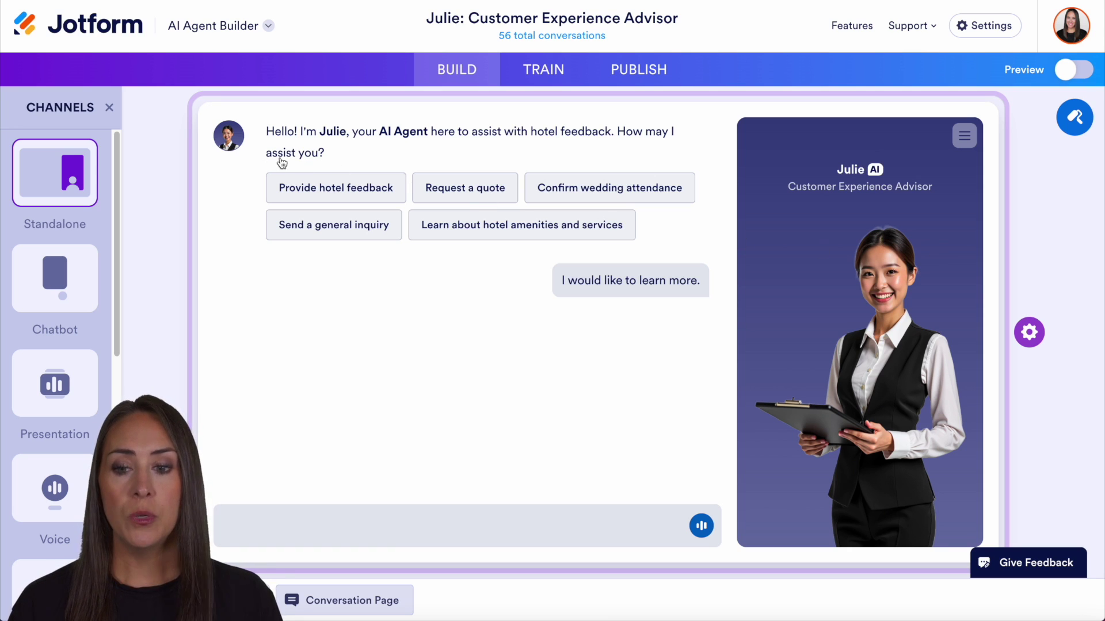
Browse the Avatar Gallery and Generate tab, keeping the current concierge avatar.
left_click(1091, 129)
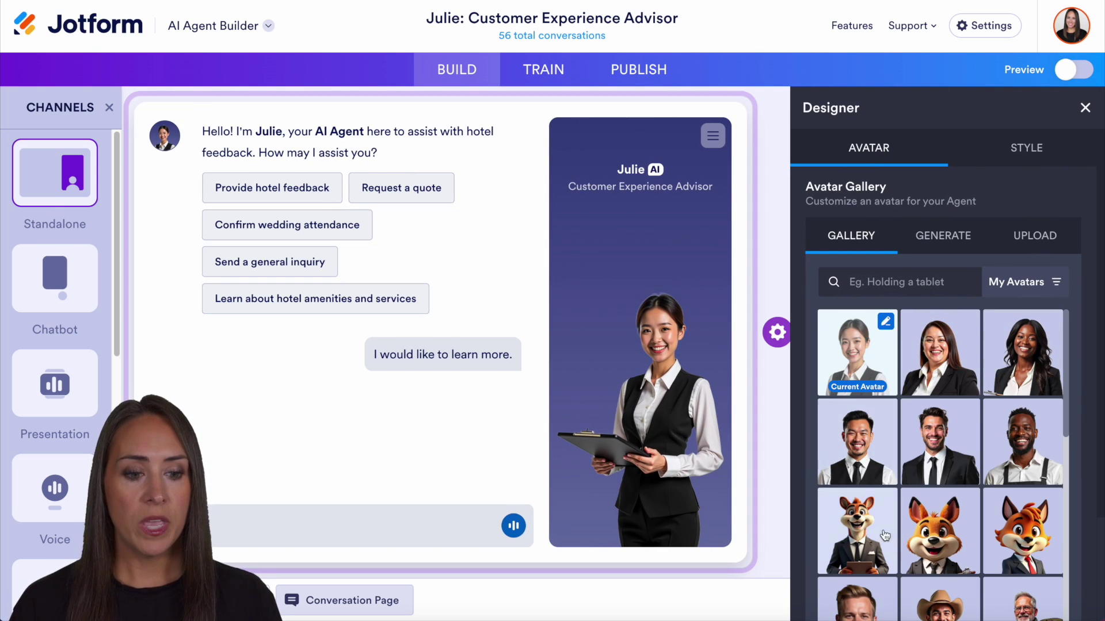
scroll(1020, 382, "down", 3)
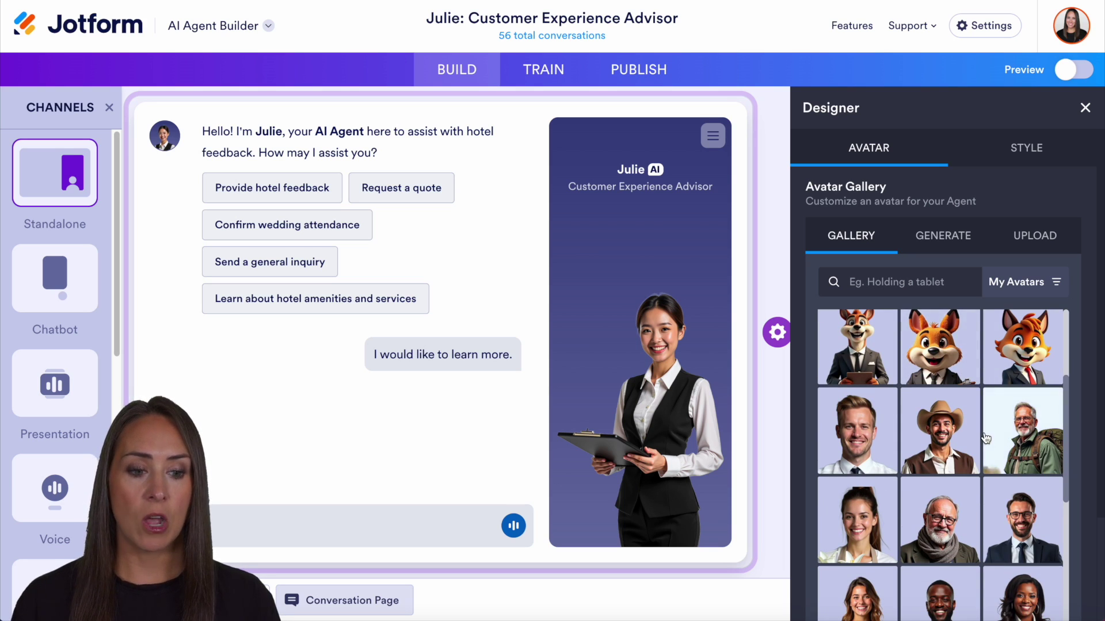
scroll(986, 439, "down", 1)
left_click(938, 236)
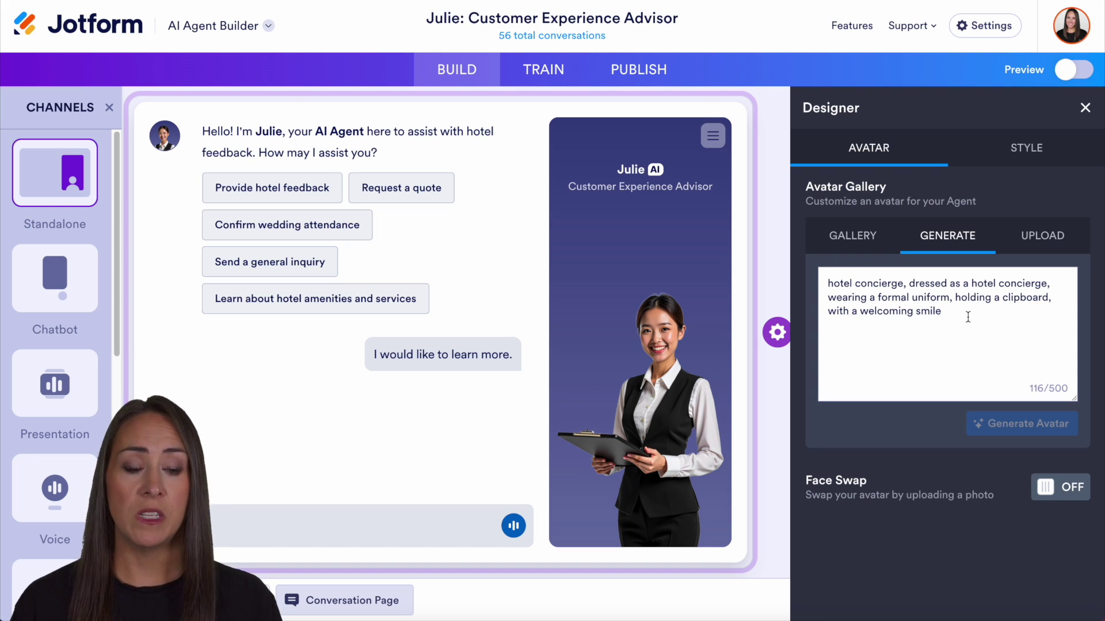
left_click(860, 245)
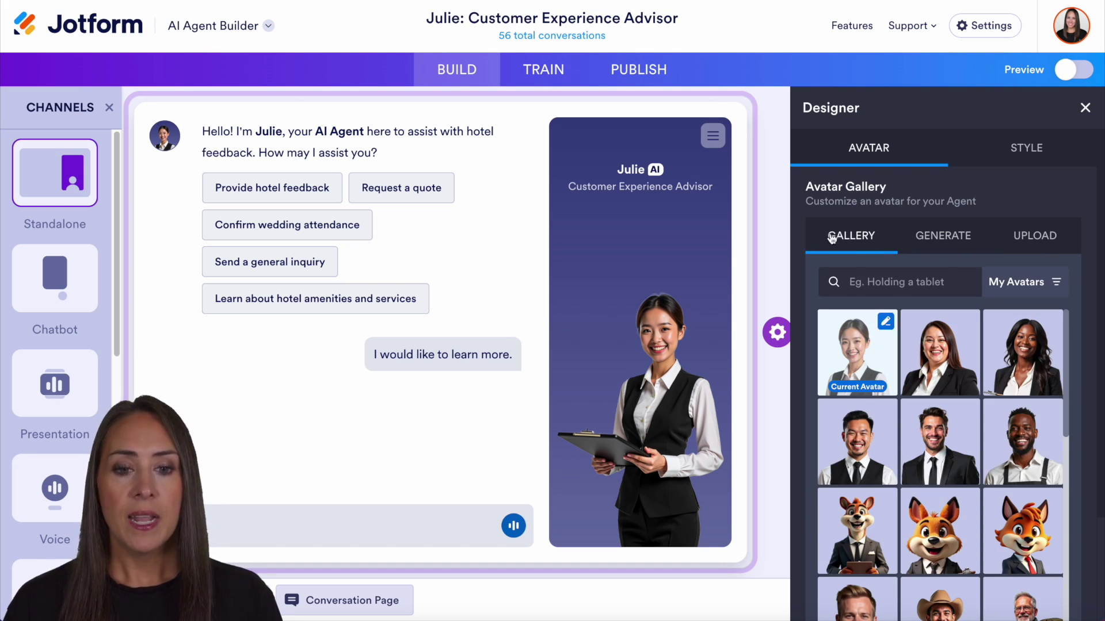
Reach the wedding venue presentation's Publish share page via Presentation Agent, checking its extra actions.
left_click(651, 77)
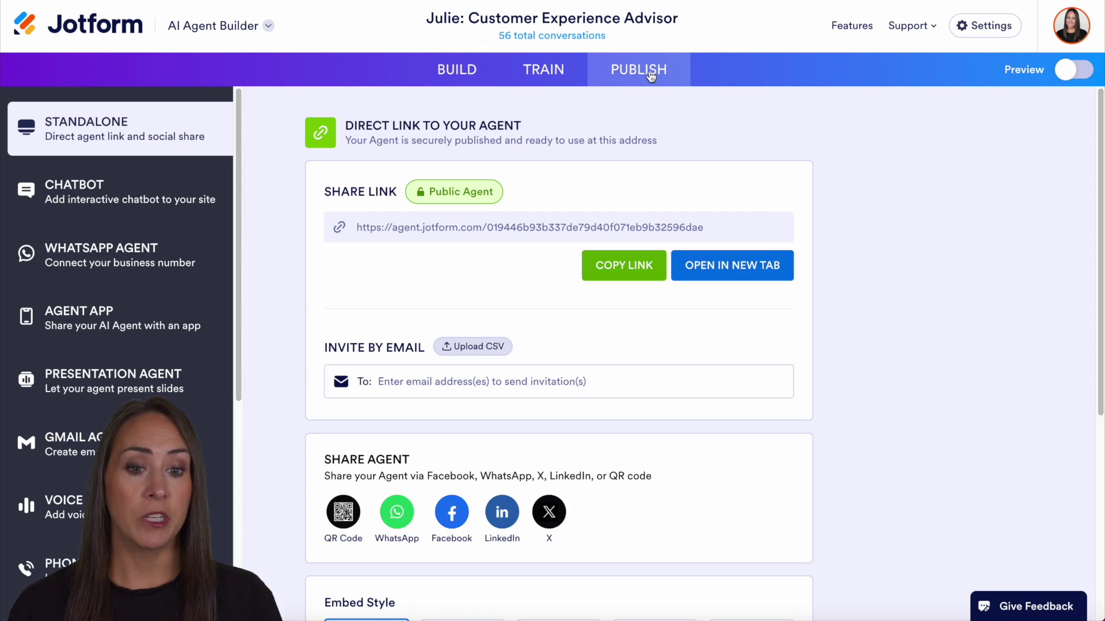
left_click(115, 383)
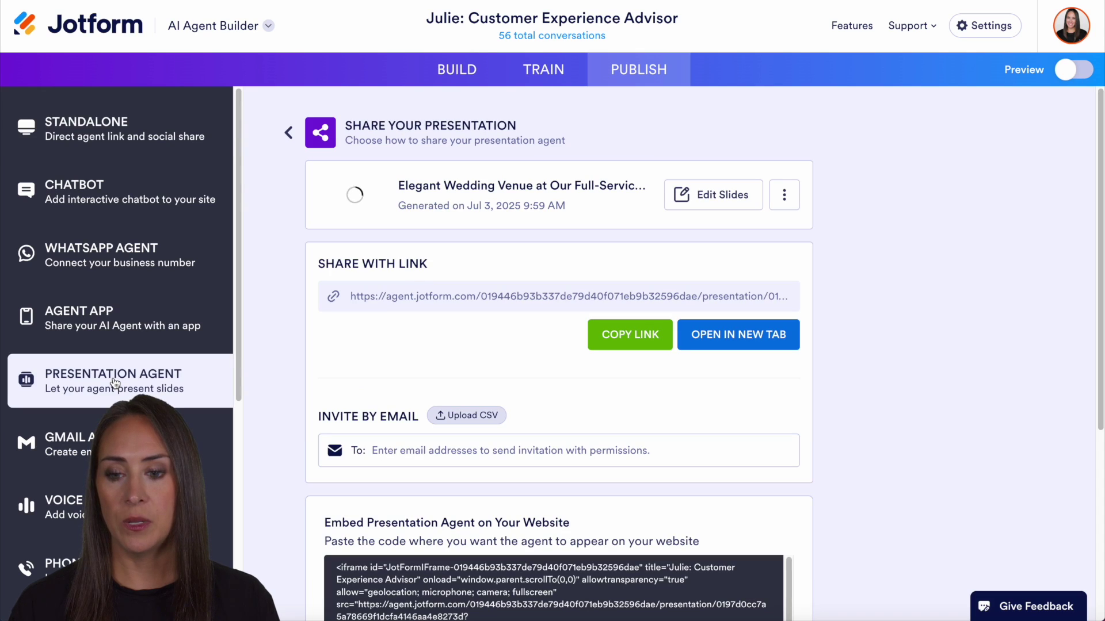
left_click(697, 199)
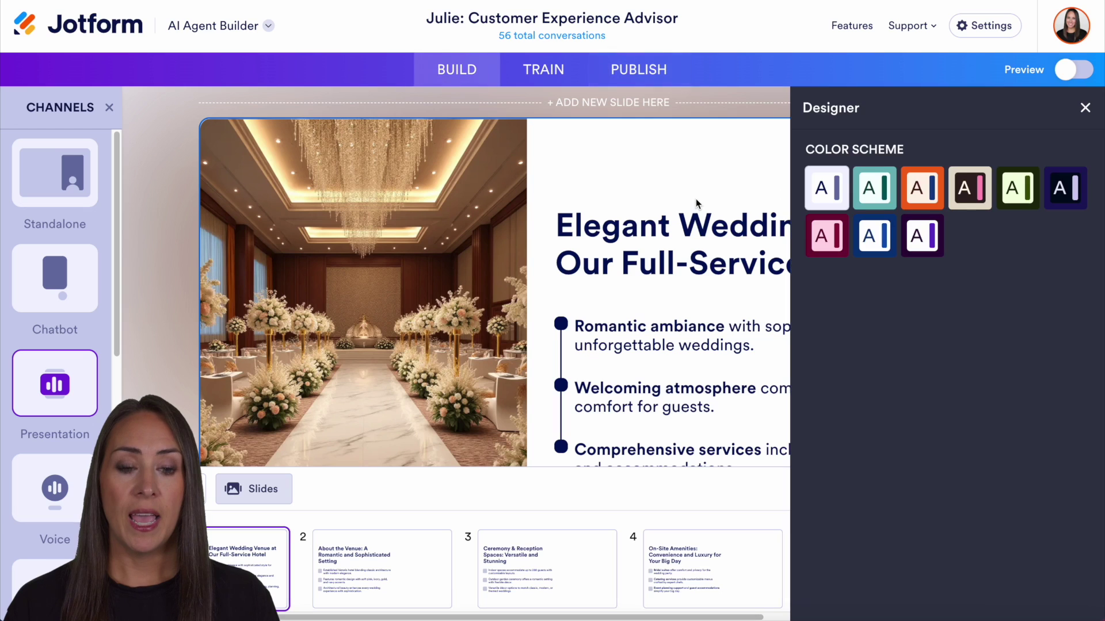
left_click(651, 66)
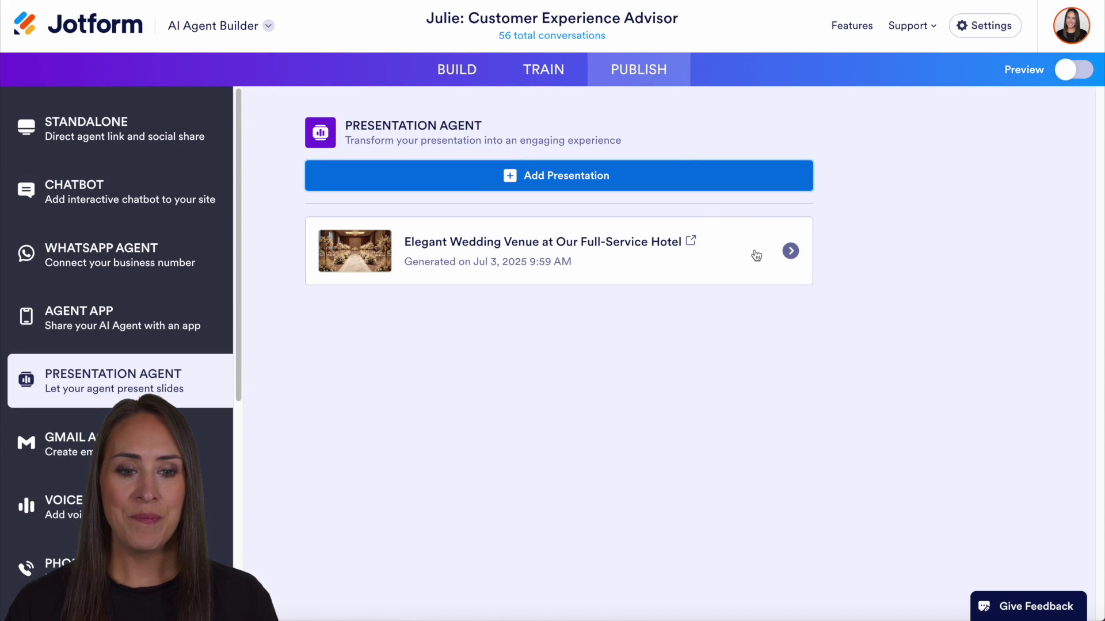
left_click(788, 252)
left_click(784, 195)
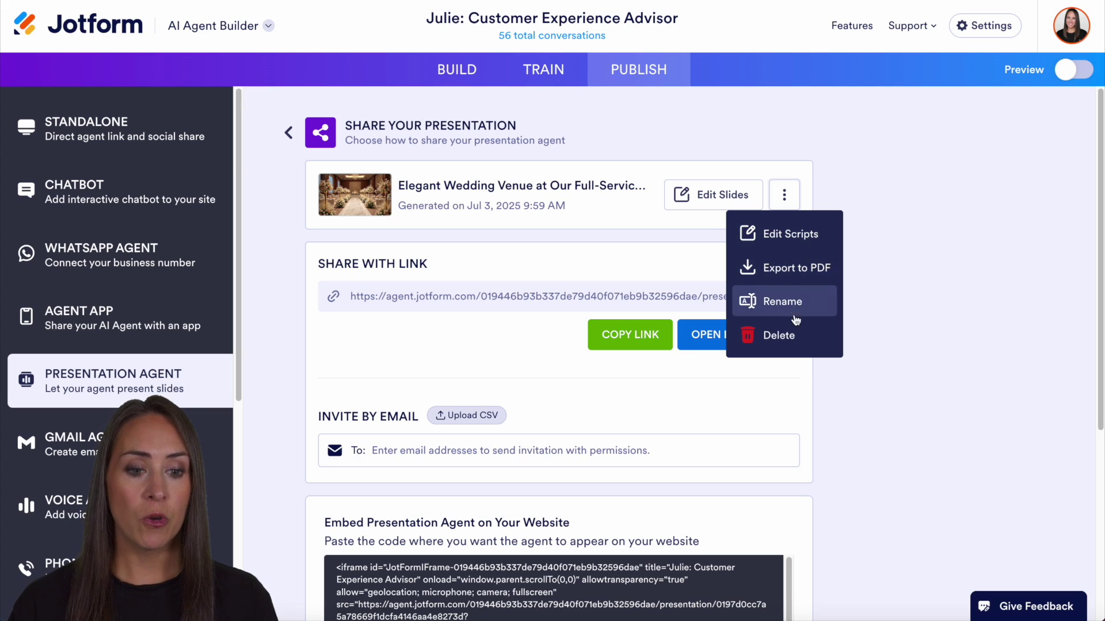
left_click(951, 389)
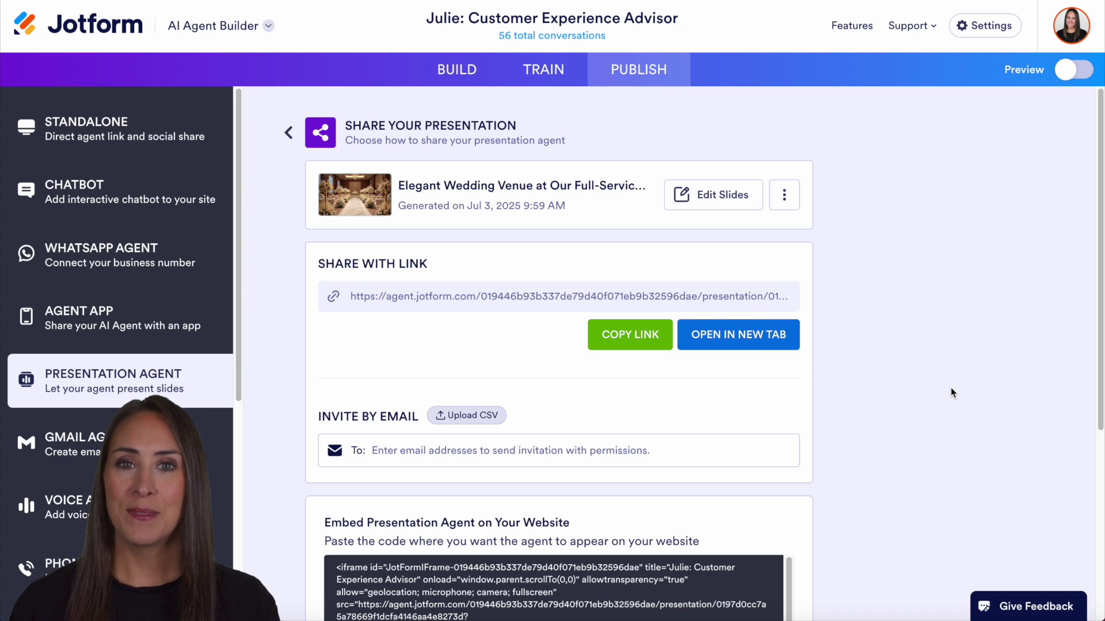